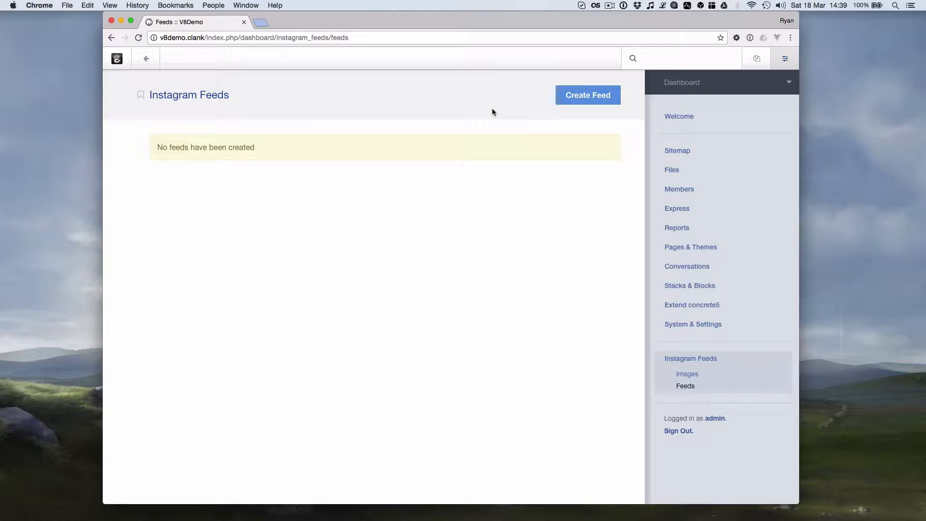
- Begin a new feed with Create Feed on the empty Instagram Feeds page
click(570, 96)
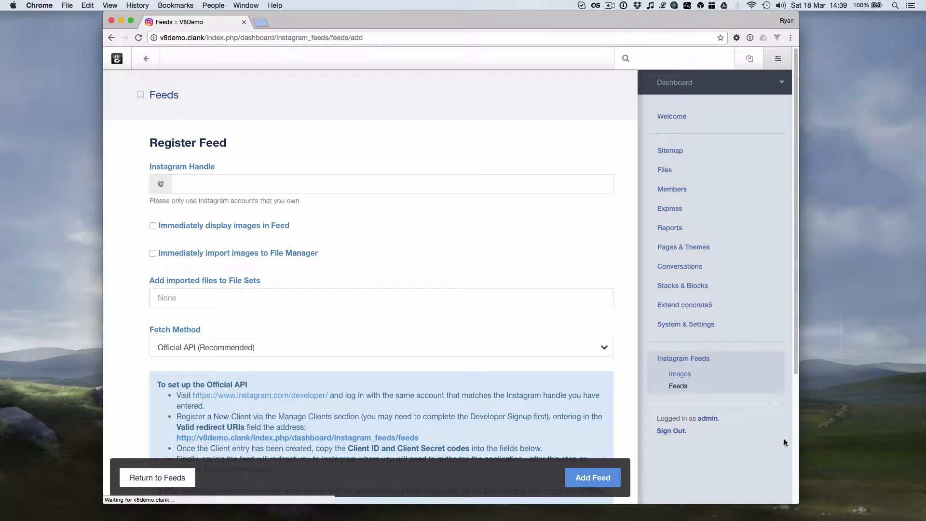
- Enter the Instagram handle and scroll down to the feed setup instructions
click(250, 185)
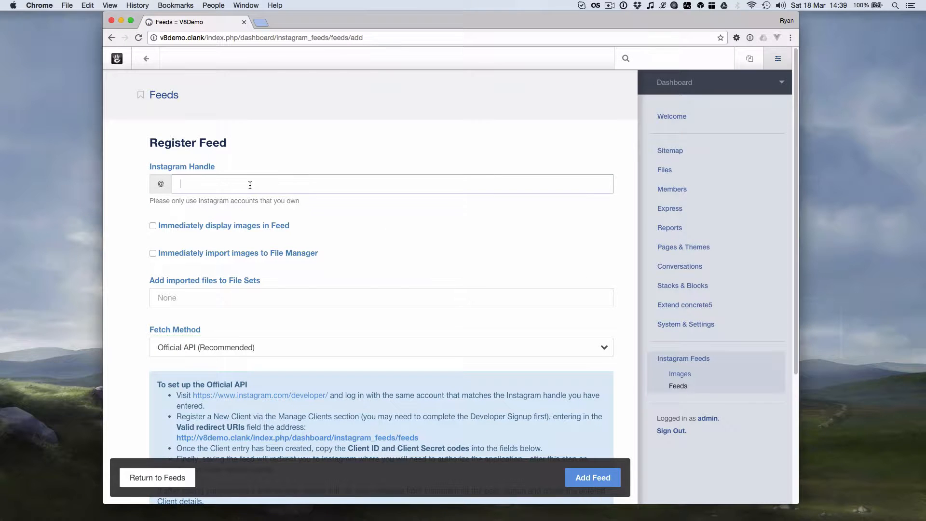
text(mesuvatesting)
scroll(273, 153, down, 1)
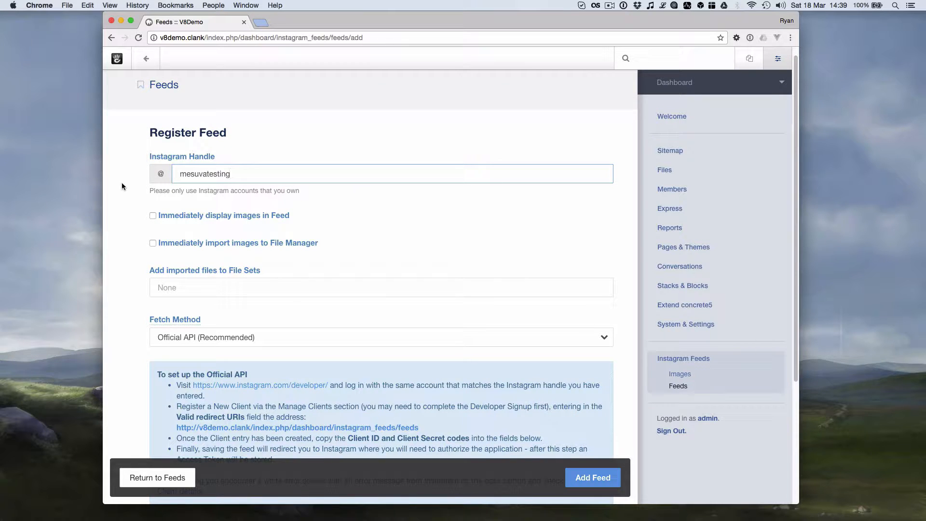
scroll(122, 184, down, 5)
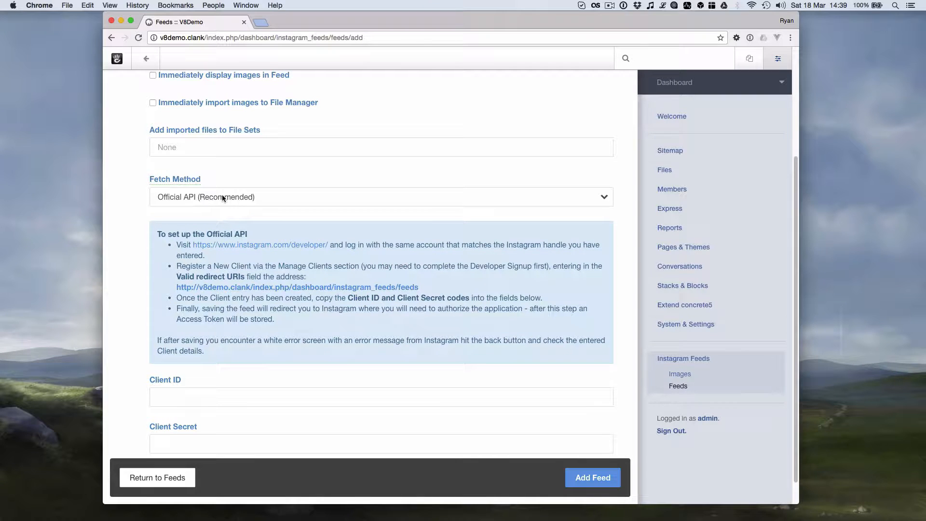
scroll(294, 173, down, 1)
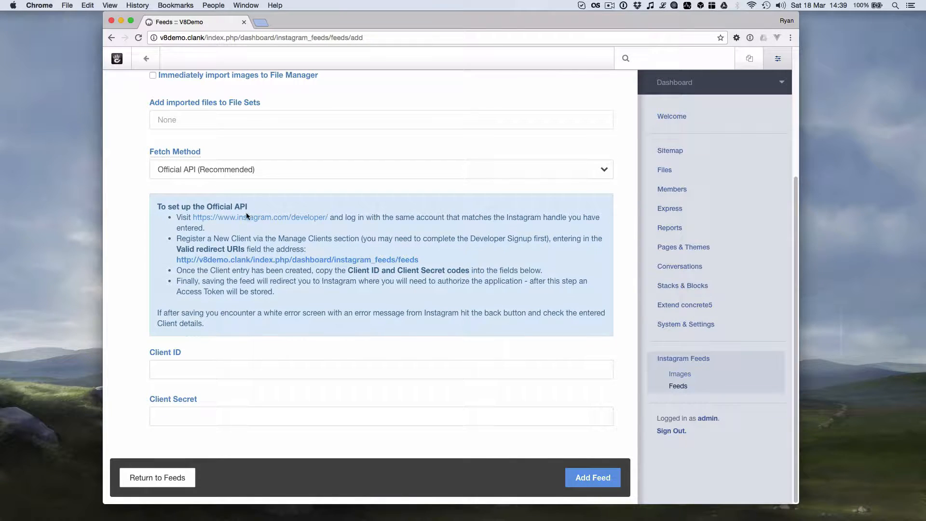
- Open the instagram.com/developer link in a new tab, then return to the feed form
super+click(283, 218)
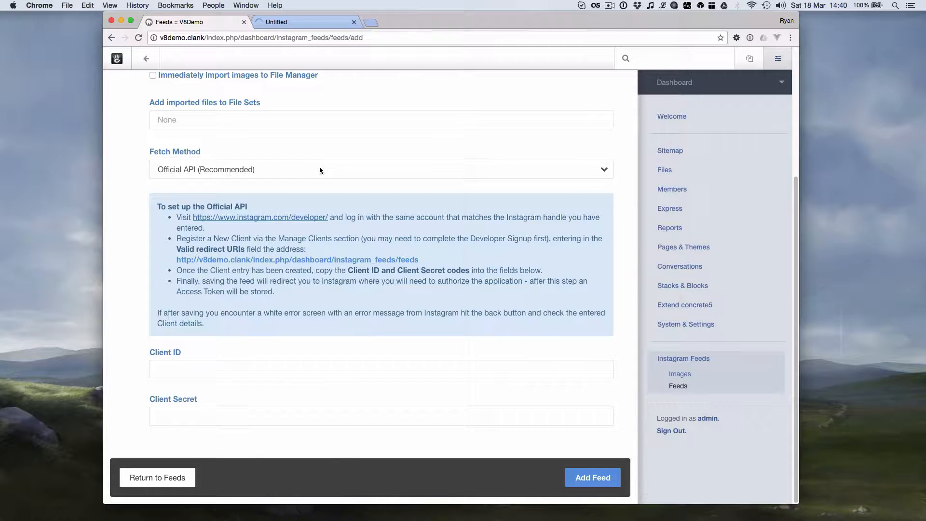
click(330, 24)
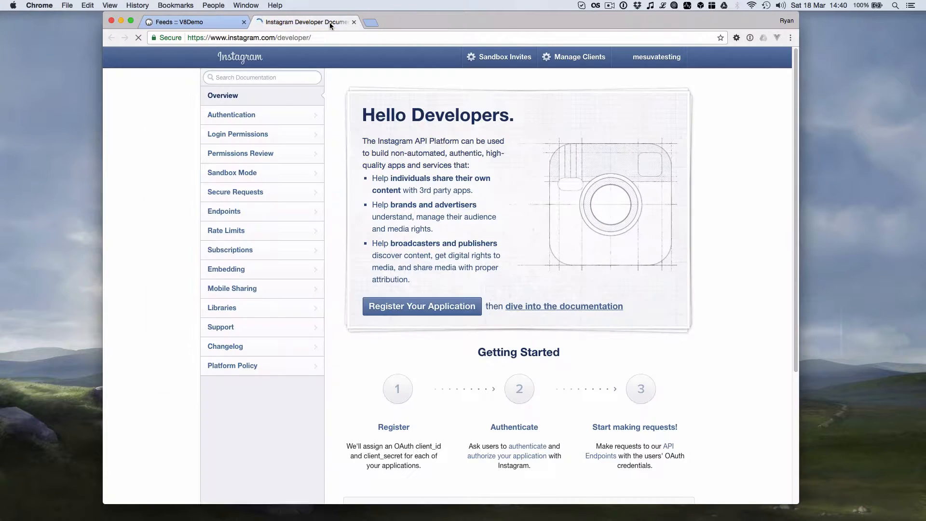
click(201, 22)
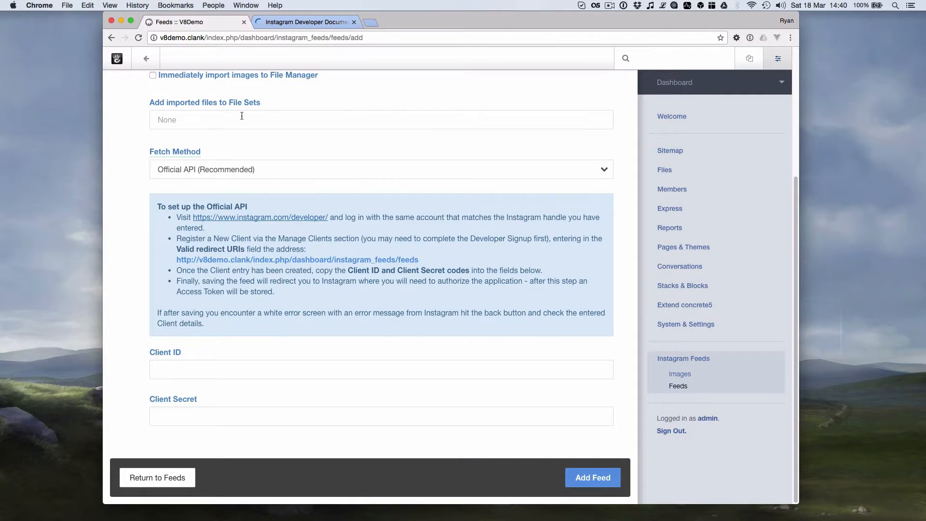
scroll(222, 155, up, 5)
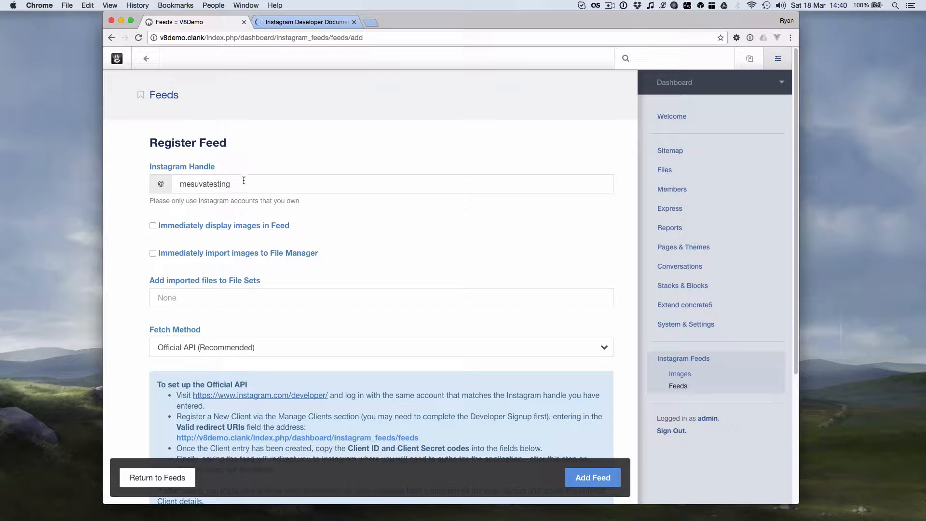
scroll(243, 181, down, 4)
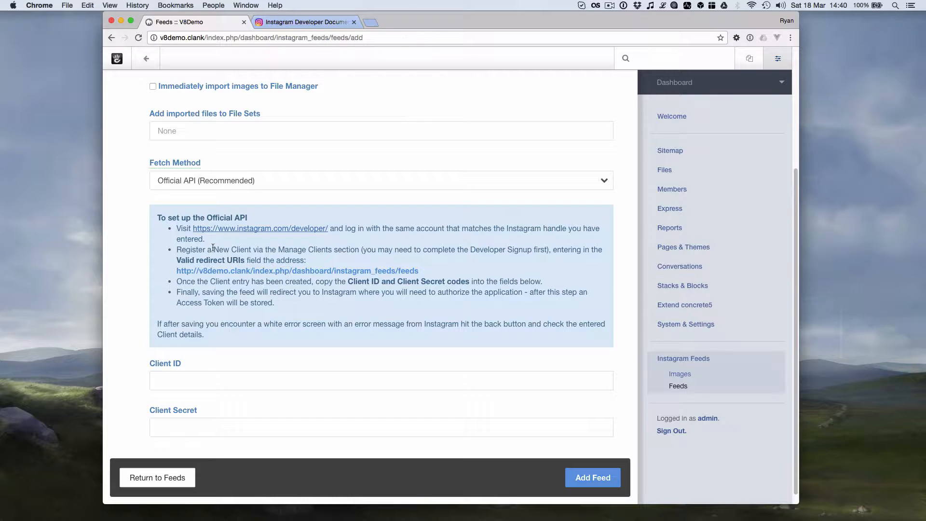
- On Instagram Developer, start registering a new client from Manage Clients
click(330, 25)
click(581, 63)
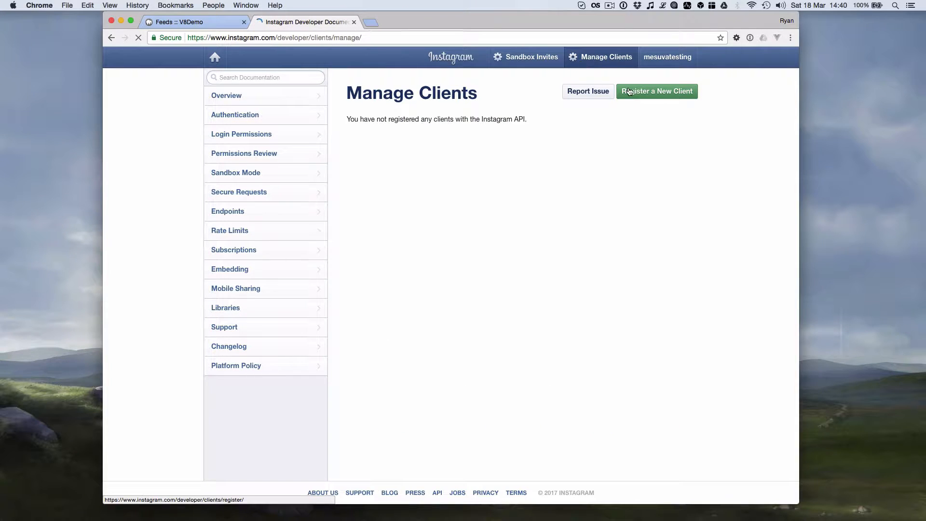
click(670, 99)
- Name the client 'V8 Demo', describe it as 'Hooking the InstaGallery add-on up to concrete5', company Mesuva
click(477, 151)
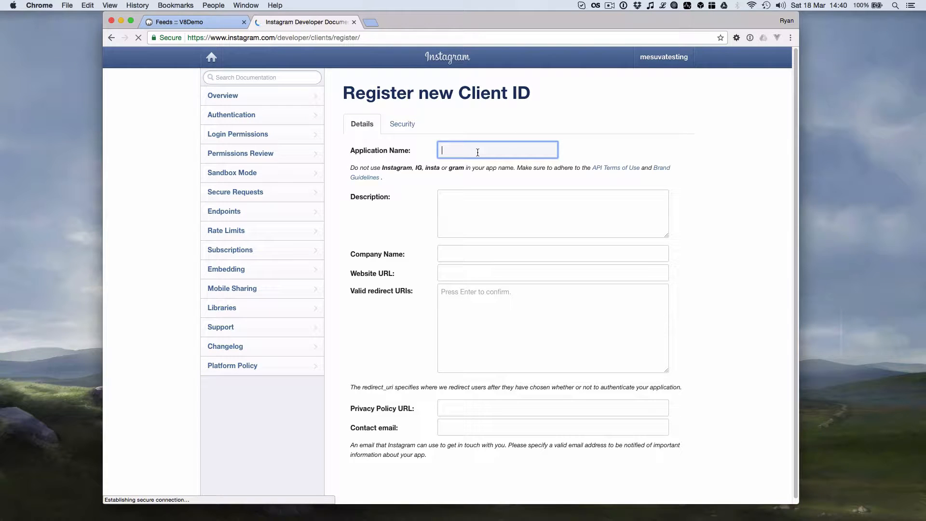
text(V8d)
key(BackSpace)
key(BackSpace)
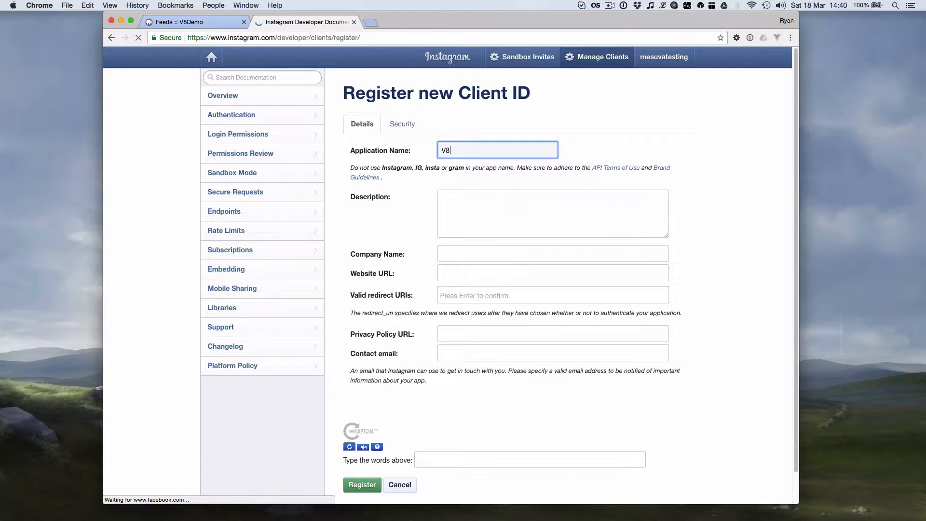
text(8 Demo)
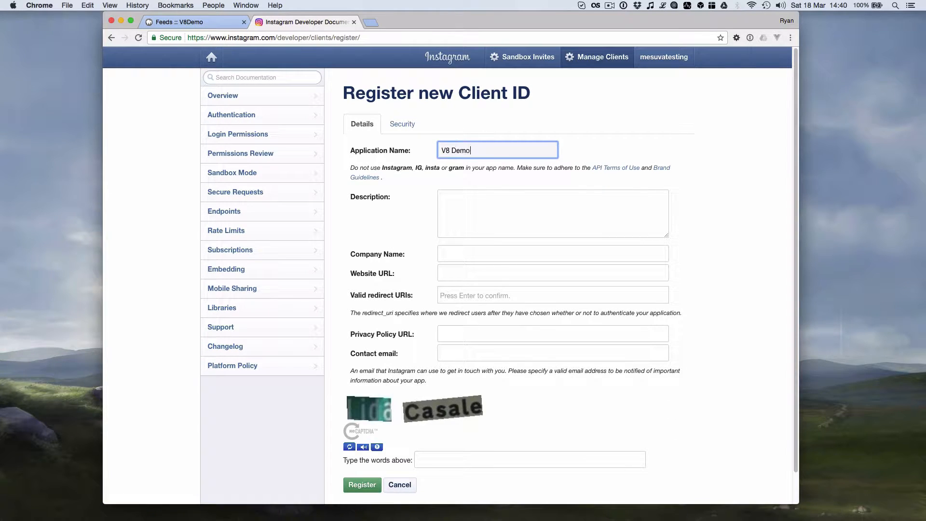
click(492, 197)
text(Hoo)
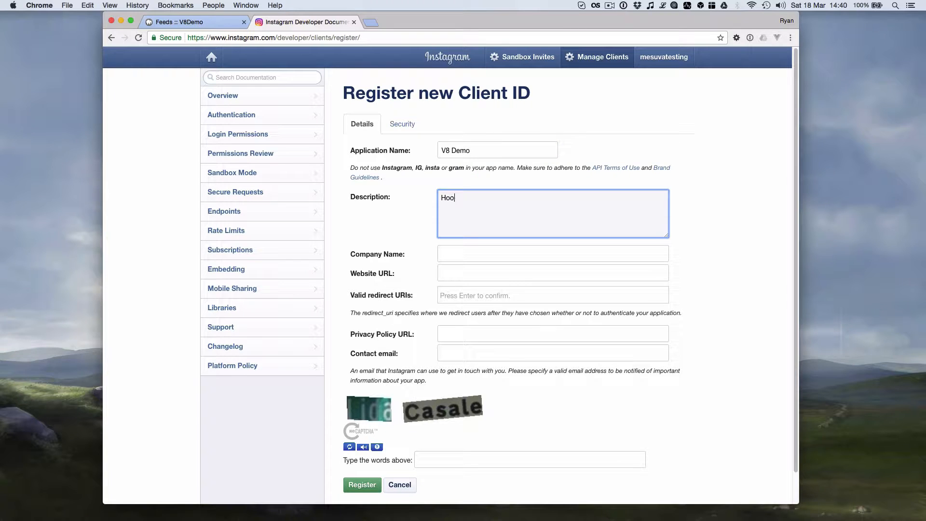
text(king the Instag)
key(BackSpace)
text(Gallery add-on up to )
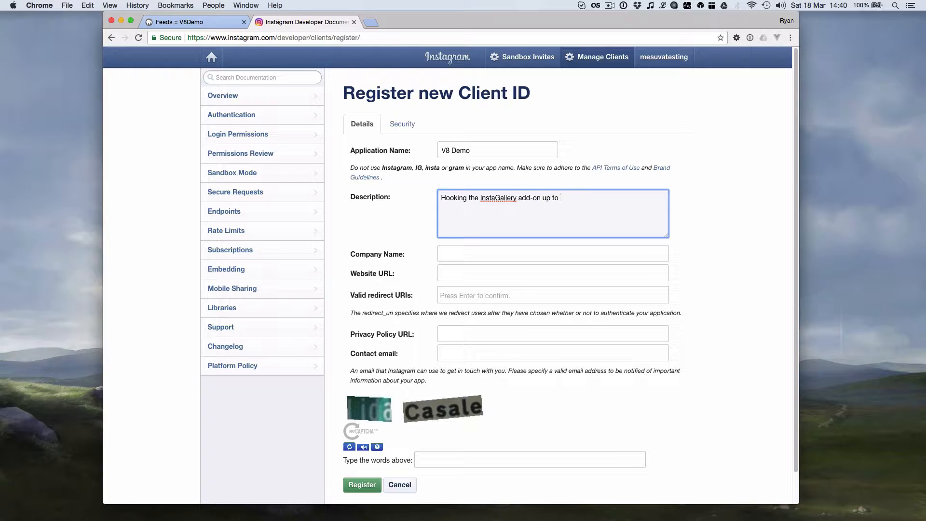
text(concrete5)
click(450, 255)
text(Mesuva)
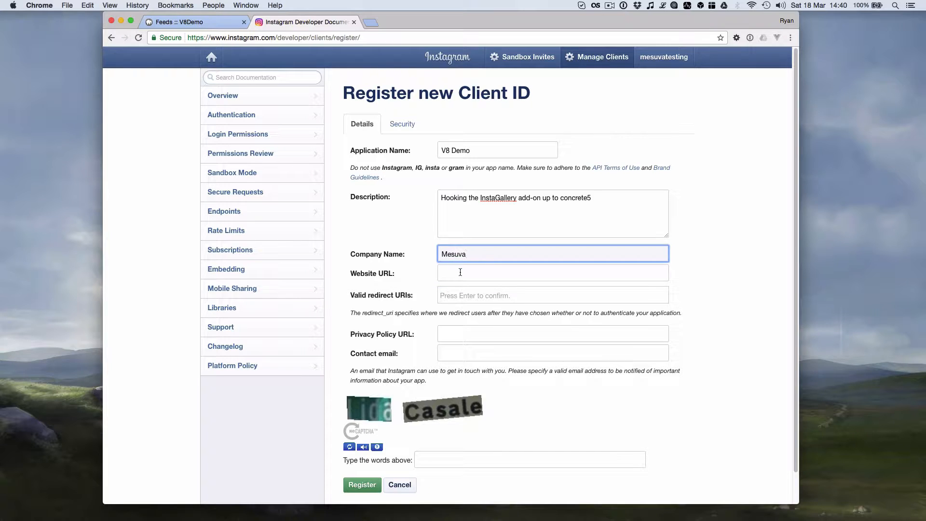
- Copy the concrete5 site's domain into the client's Website URL field
click(460, 272)
click(197, 22)
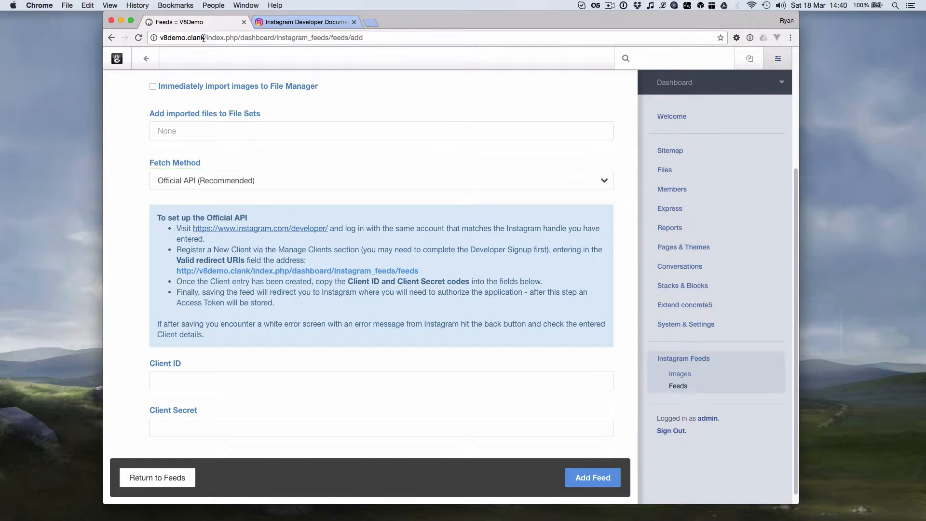
drag(203, 38, 139, 38)
key(super+c)
click(299, 26)
key(super+v)
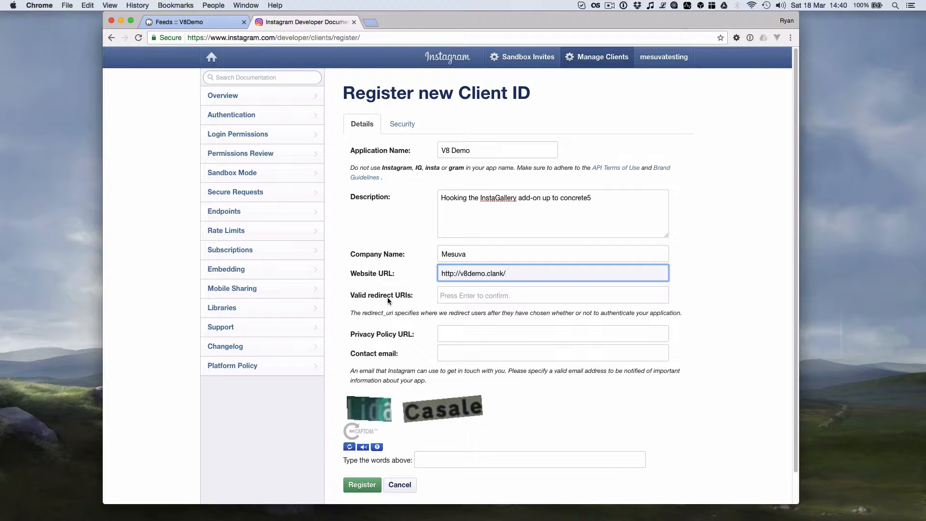
- Add the concrete5 feeds redirect URL from the setup instructions as a valid redirect URI
click(212, 24)
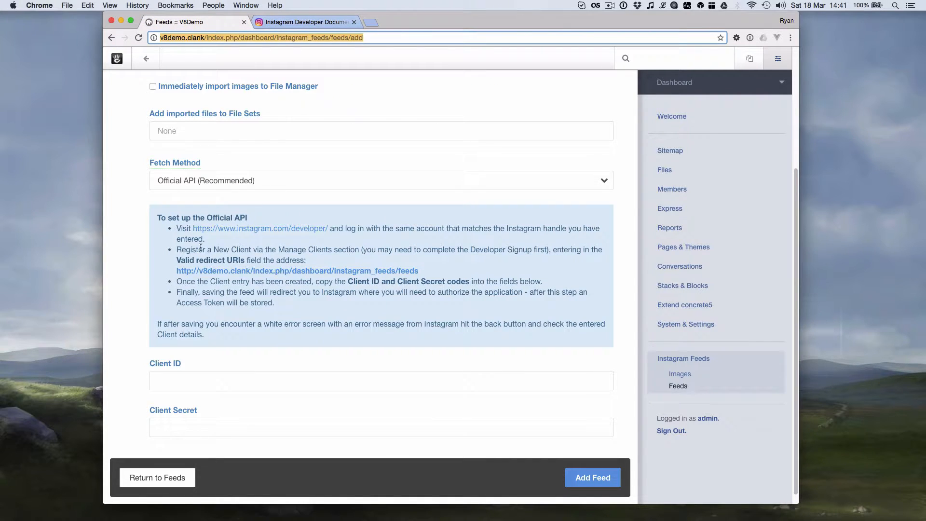
drag(440, 270, 176, 269)
key(super+c)
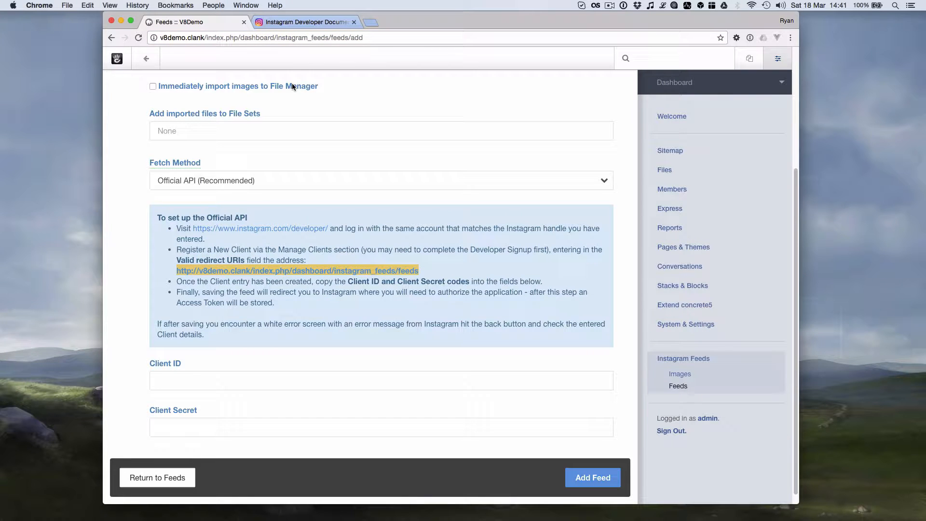
click(331, 24)
click(461, 296)
key(super+v)
key(Return)
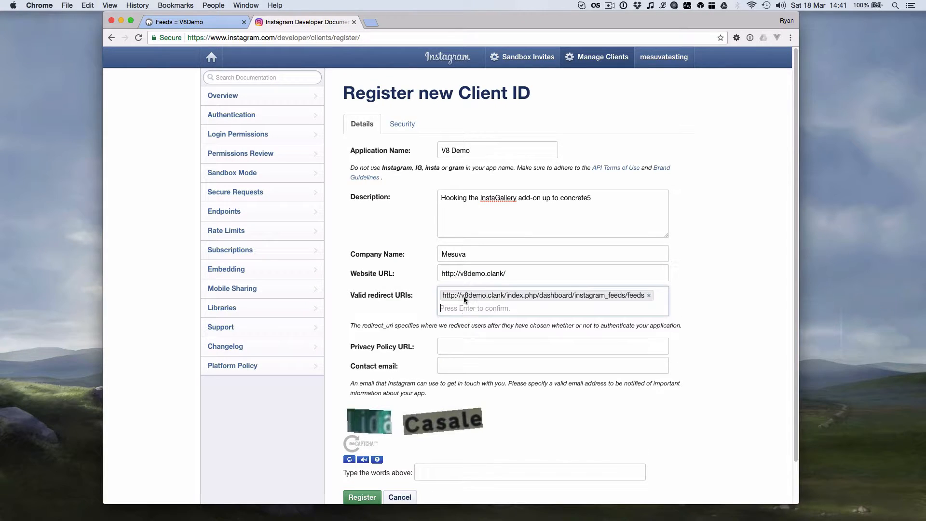
scroll(414, 325, down, 2)
- Enter the contact e-mail and the captcha words, then register the V8 Demo client
click(493, 326)
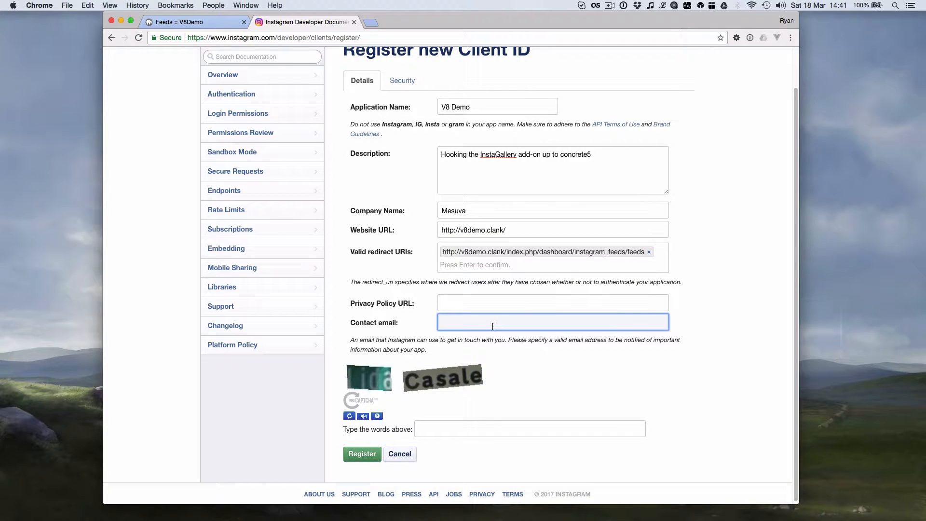
click(464, 428)
click(349, 417)
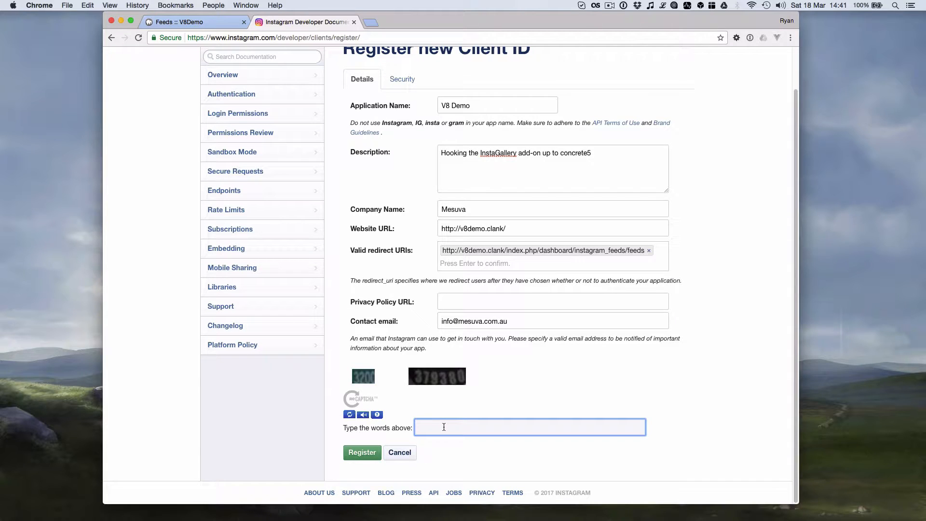
text(3200 379380)
click(362, 453)
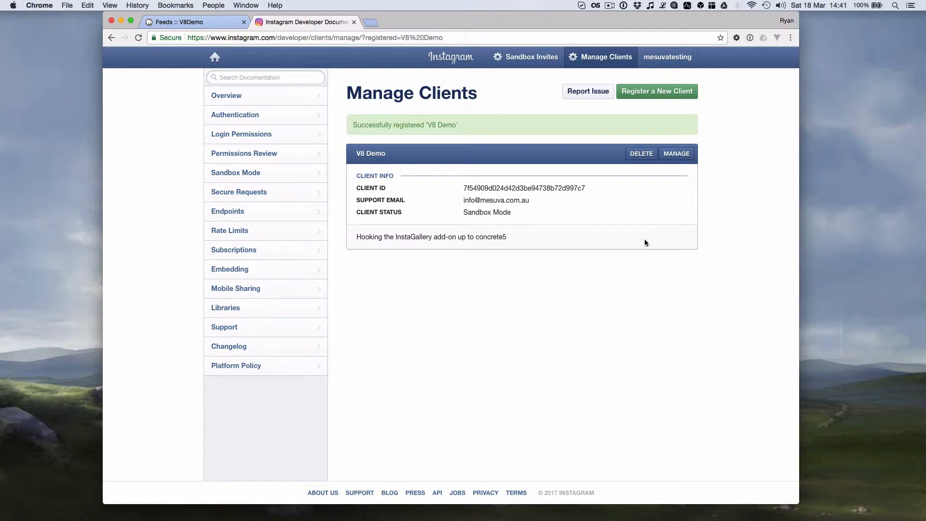
- Paste the V8 Demo client ID into the concrete5 feed's Client ID field
click(685, 155)
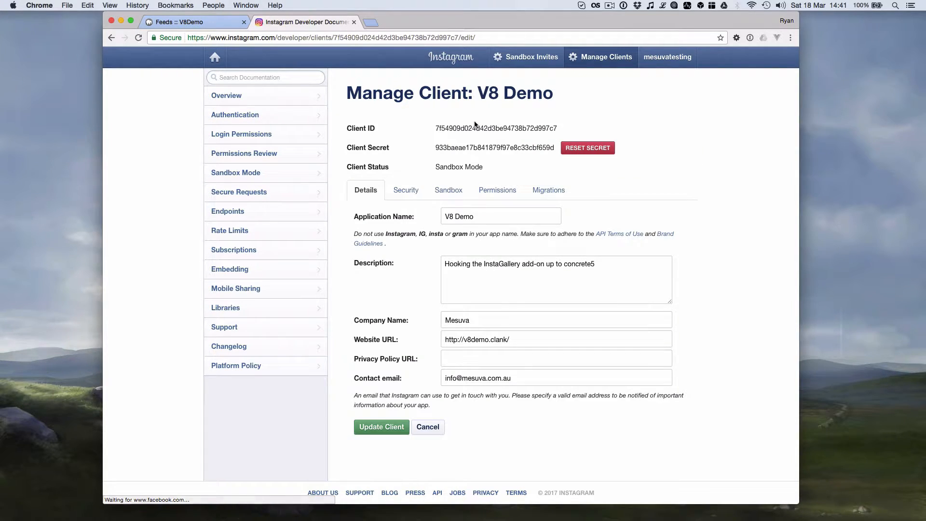
double_click(473, 128)
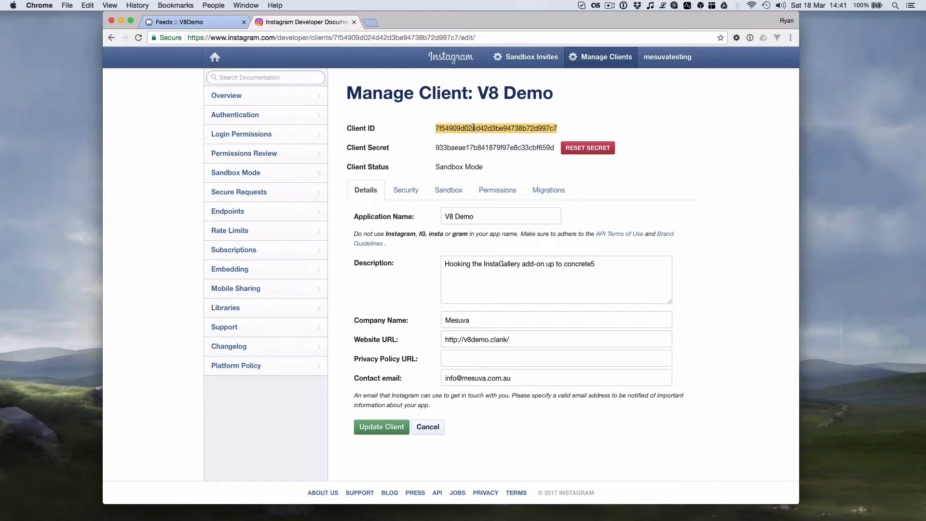
click(193, 25)
scroll(219, 309, down, 1)
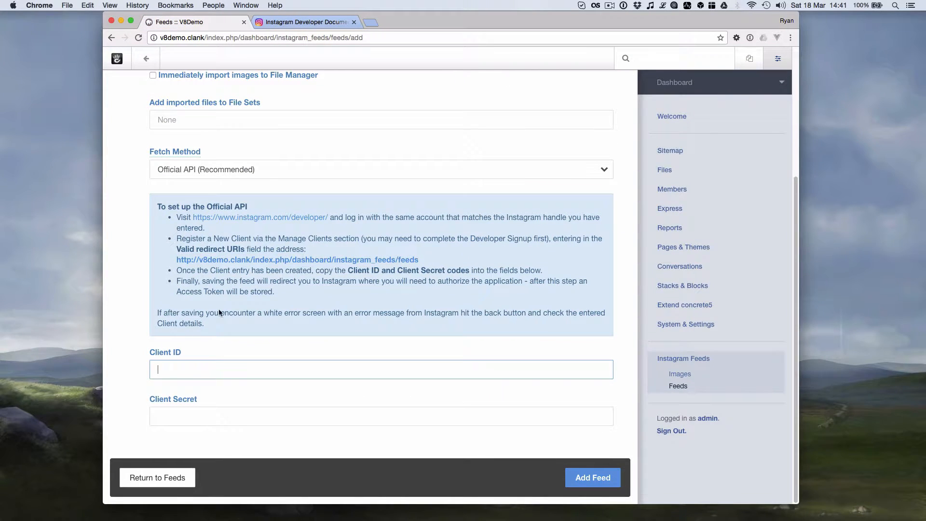
key(super+v)
- Copy the V8 Demo client secret into the concrete5 Client Secret field
click(303, 24)
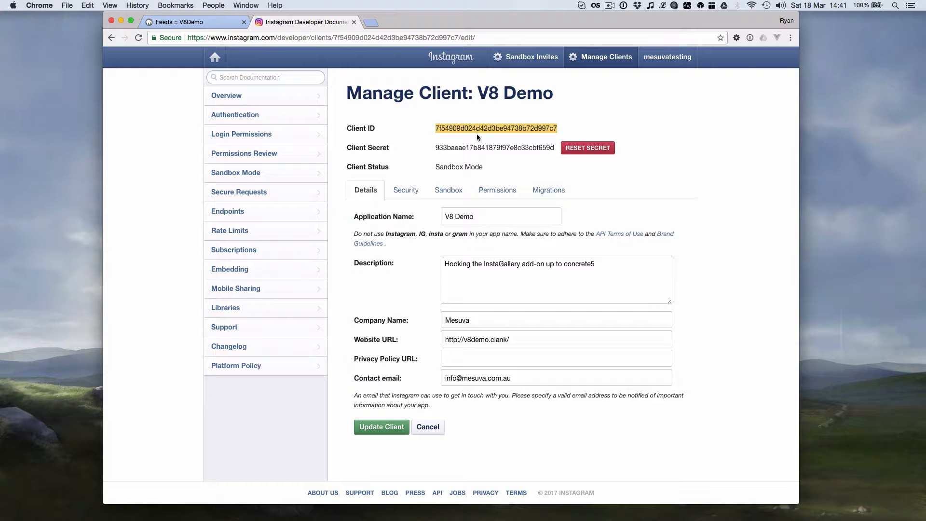
double_click(472, 148)
key(super+c)
click(182, 21)
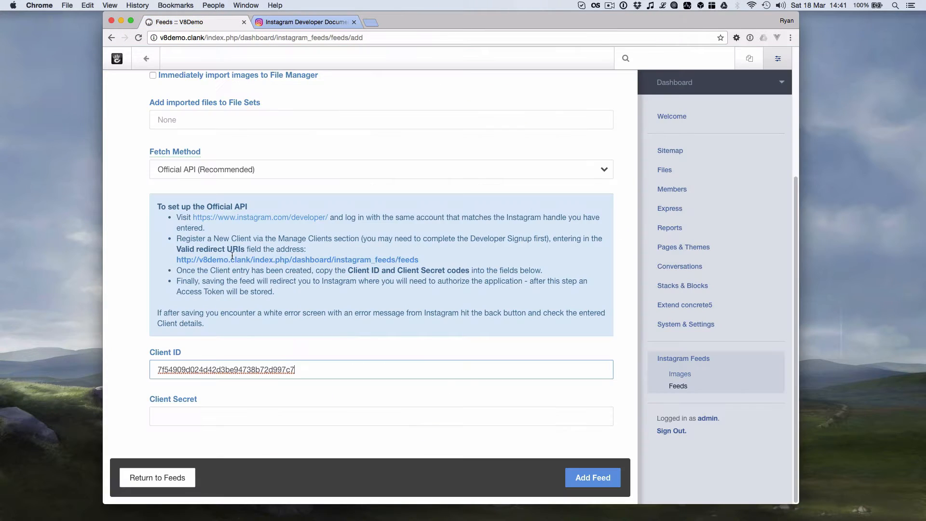
click(191, 417)
key(super+v)
click(409, 349)
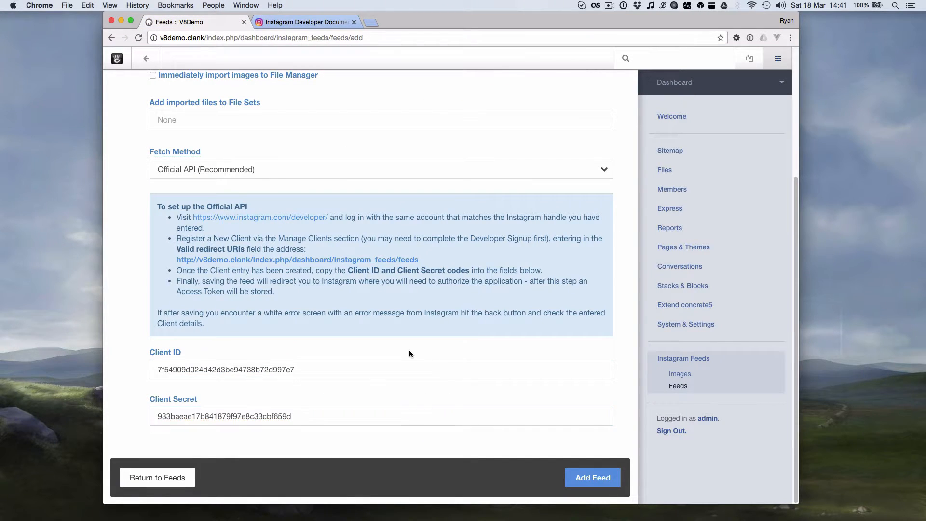
scroll(409, 350, up, 5)
scroll(355, 221, down, 8)
- Add the feed and authorize the V8 Demo app on Instagram so the access token is saved
click(600, 486)
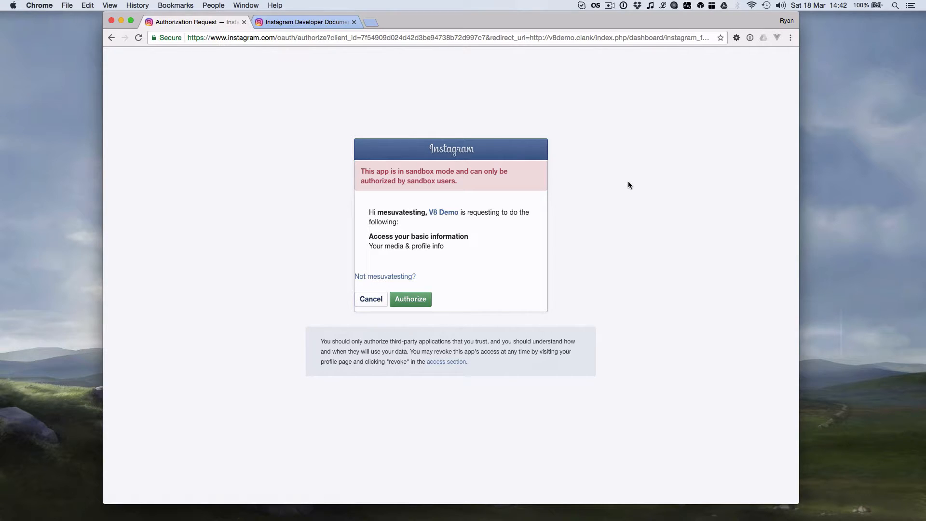
click(417, 300)
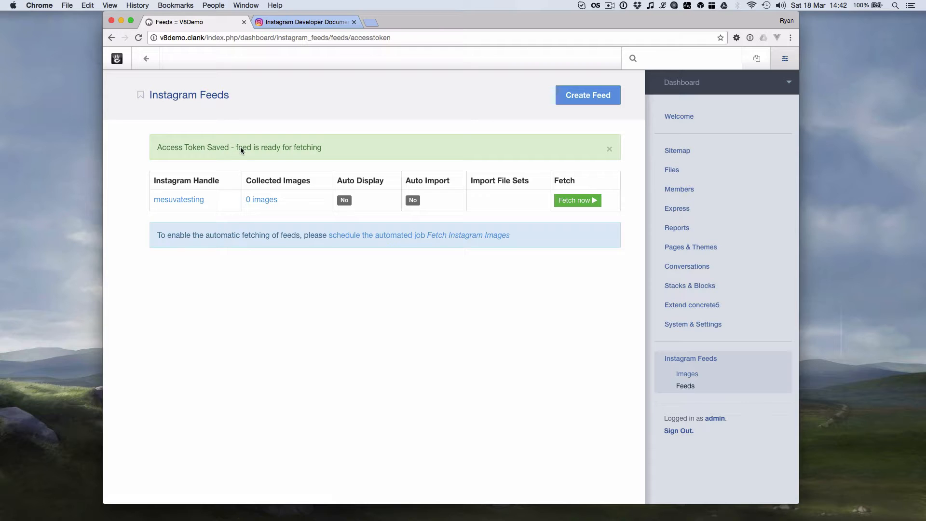
- Clear the feed's Access Token and save the feed to regenerate it
click(181, 201)
scroll(133, 182, down, 5)
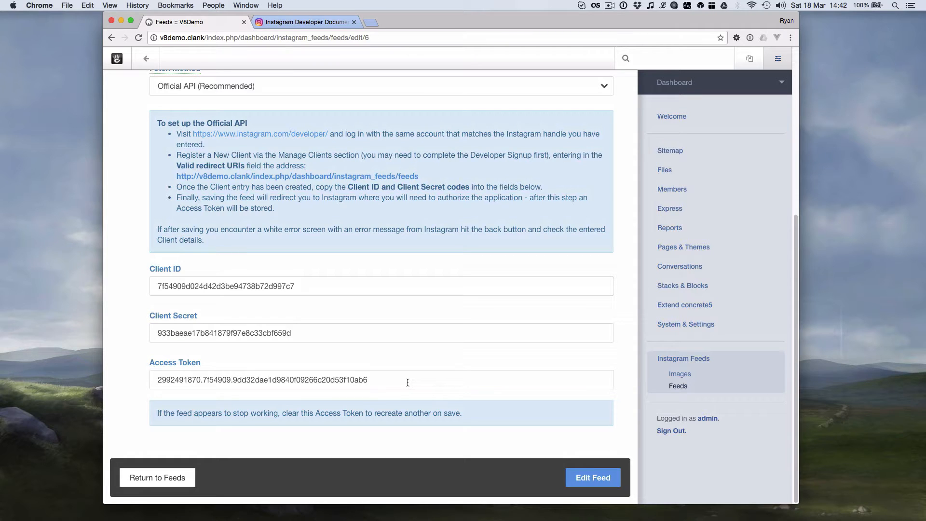
drag(408, 382, 184, 368)
key(BackSpace)
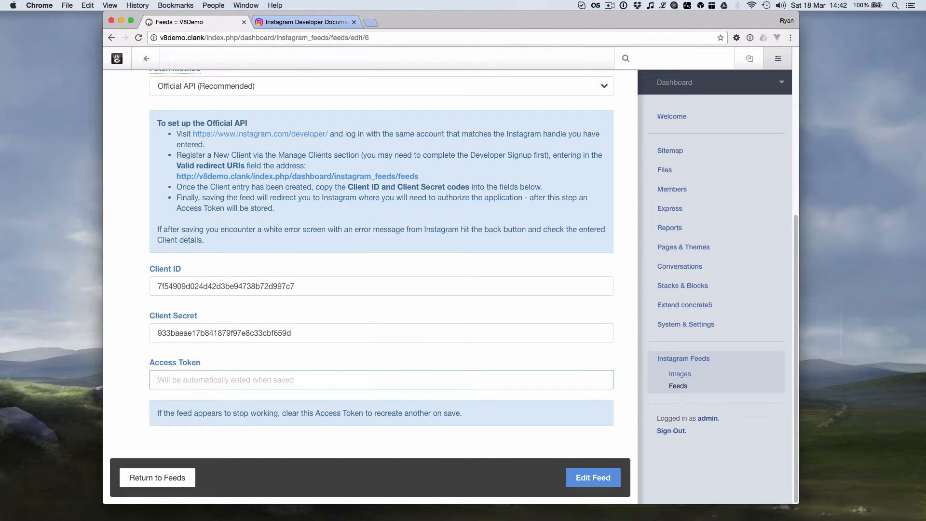
click(593, 477)
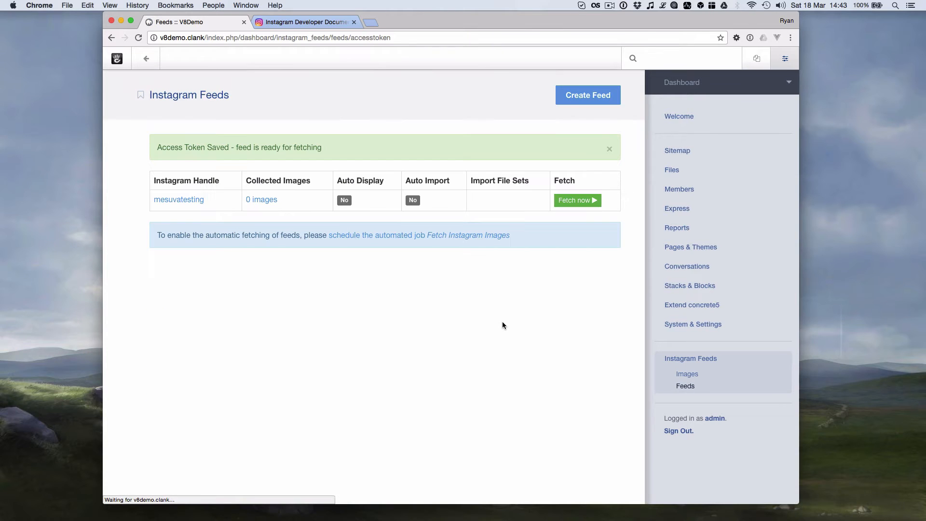
- Reopen the feed's edit form from the feeds list
click(162, 201)
scroll(223, 386, down, 10)
scroll(223, 386, up, 10)
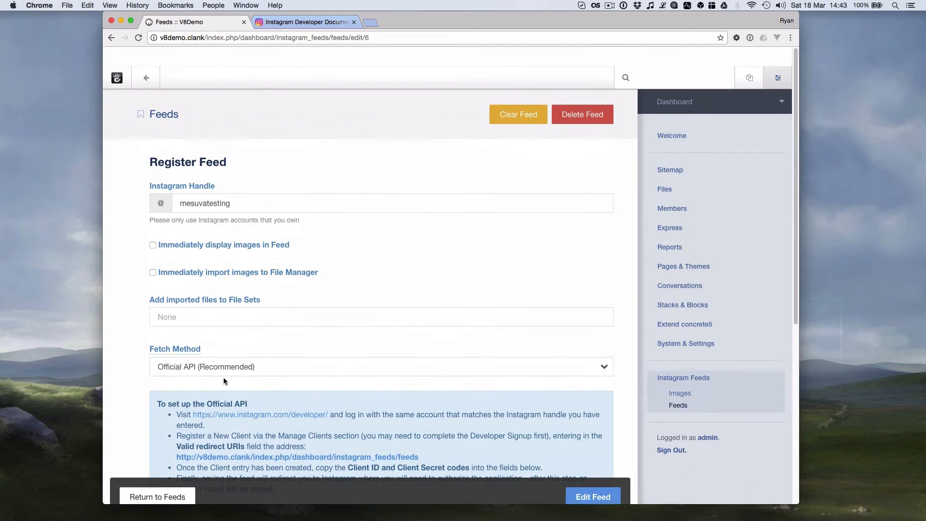
- Fetch the feed now, review the 5 collected images, and return to the feeds list
click(163, 478)
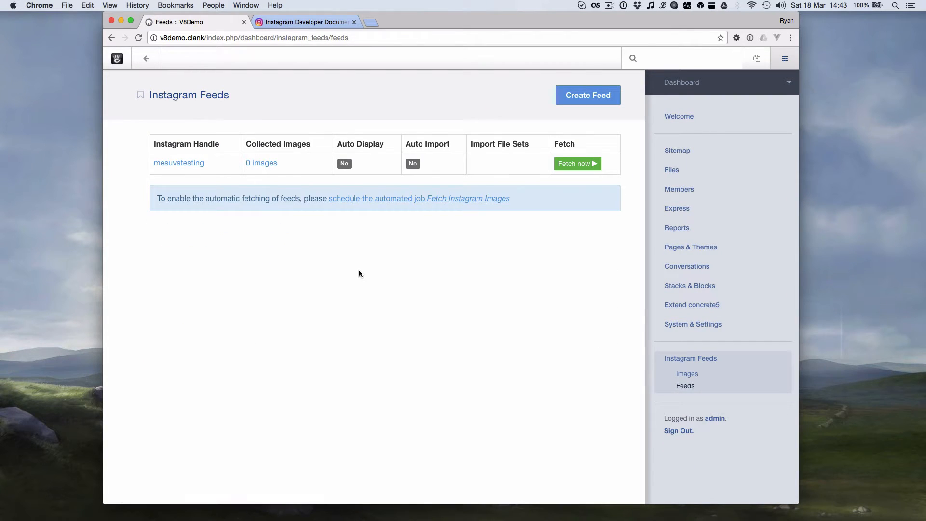
click(579, 165)
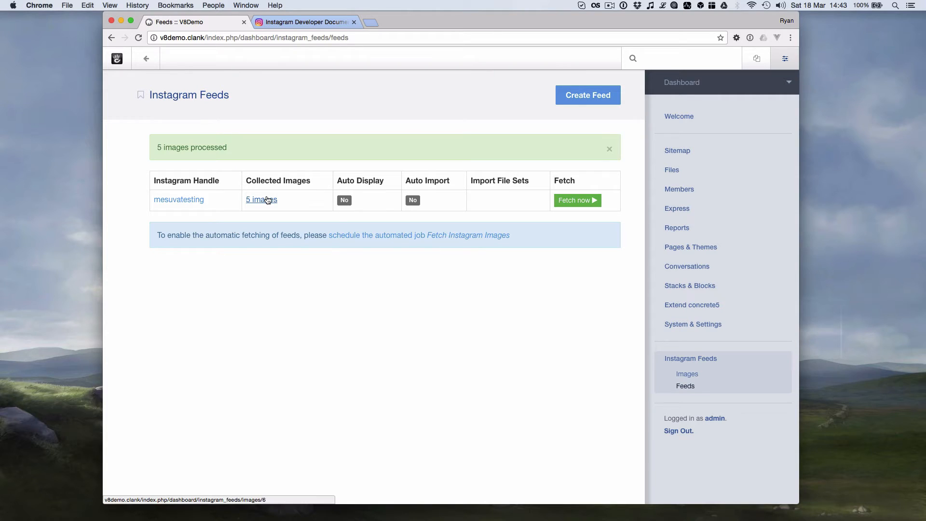
click(267, 201)
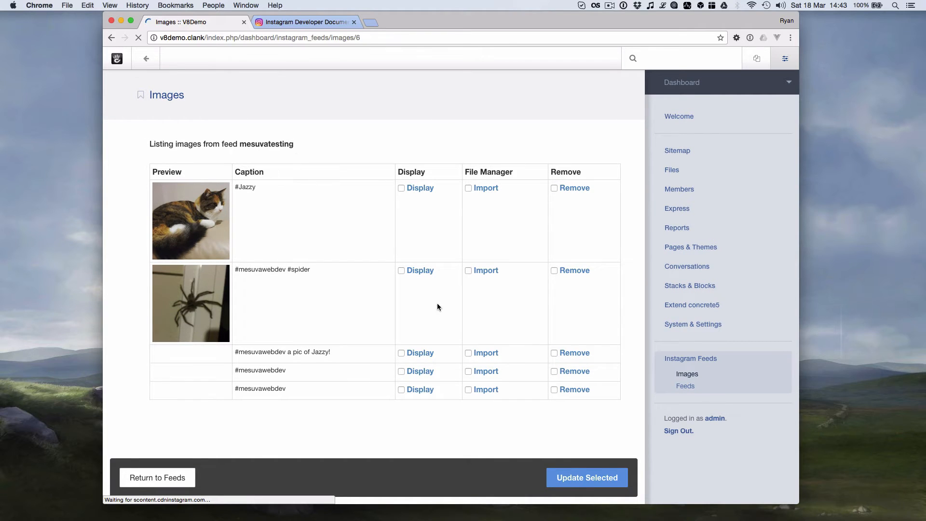
click(173, 479)
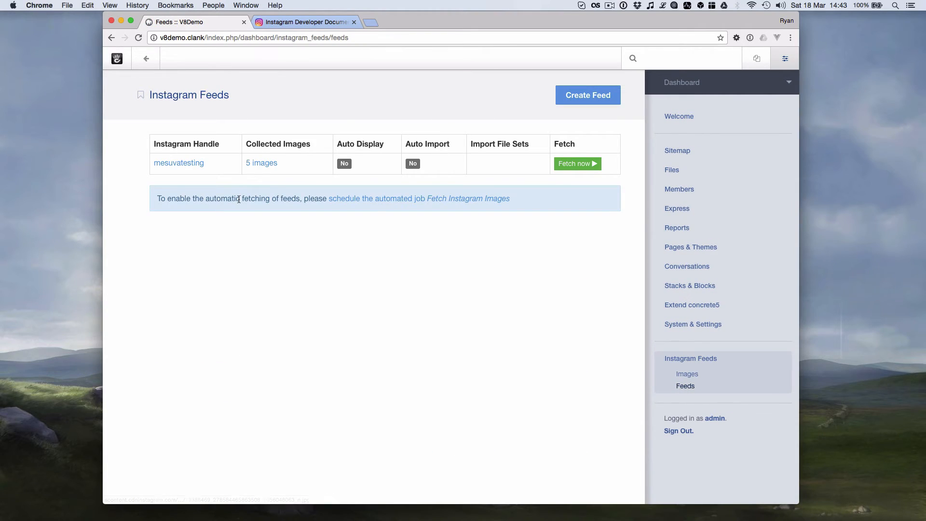
click(163, 166)
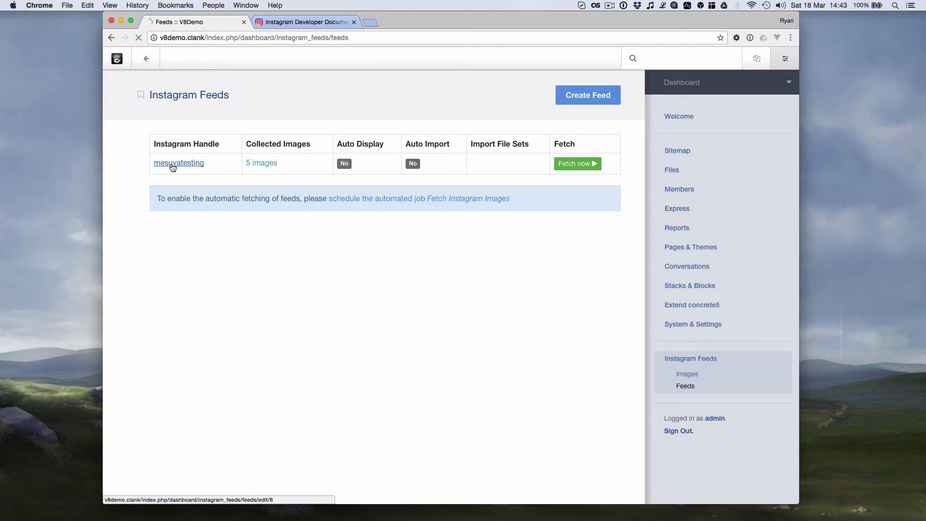
- Check the Fetch Method dropdown and leave it on Official API (Recommended)
scroll(116, 196, down, 4)
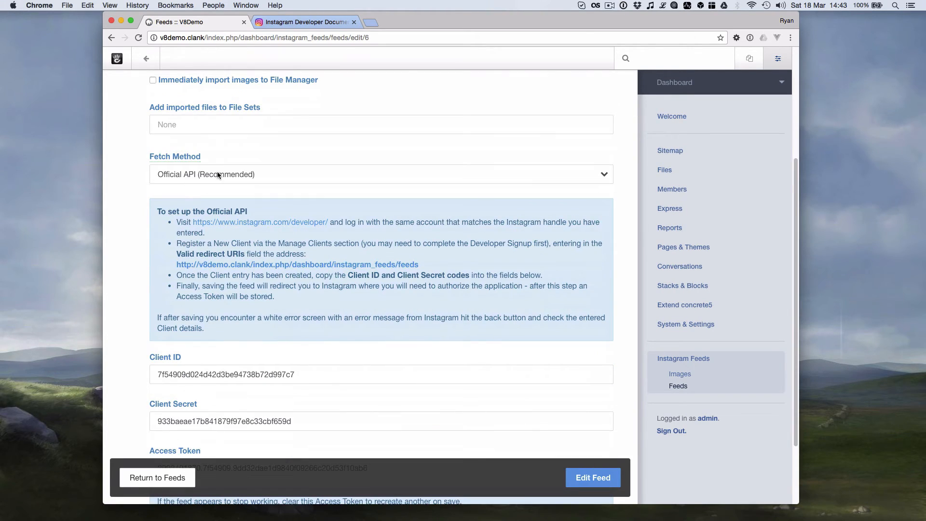
click(218, 175)
click(246, 157)
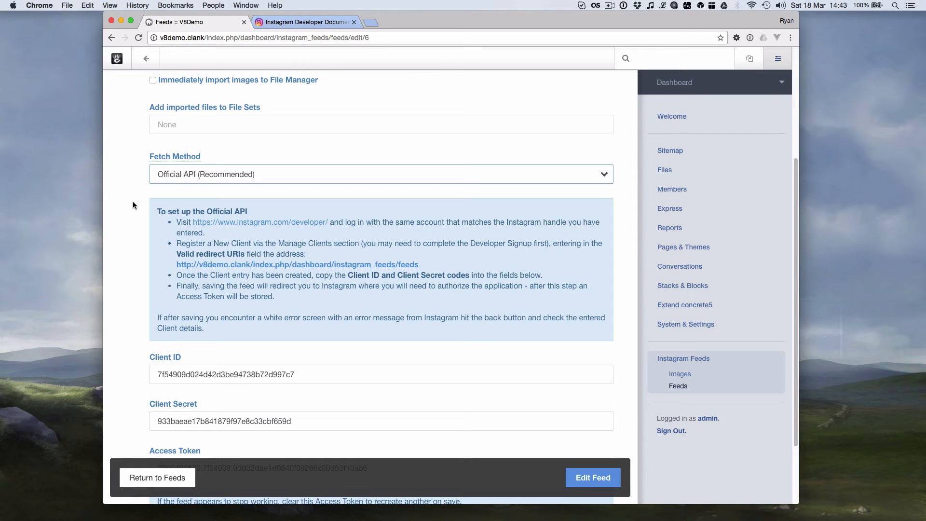
click(181, 181)
click(233, 152)
scroll(263, 140, up, 5)
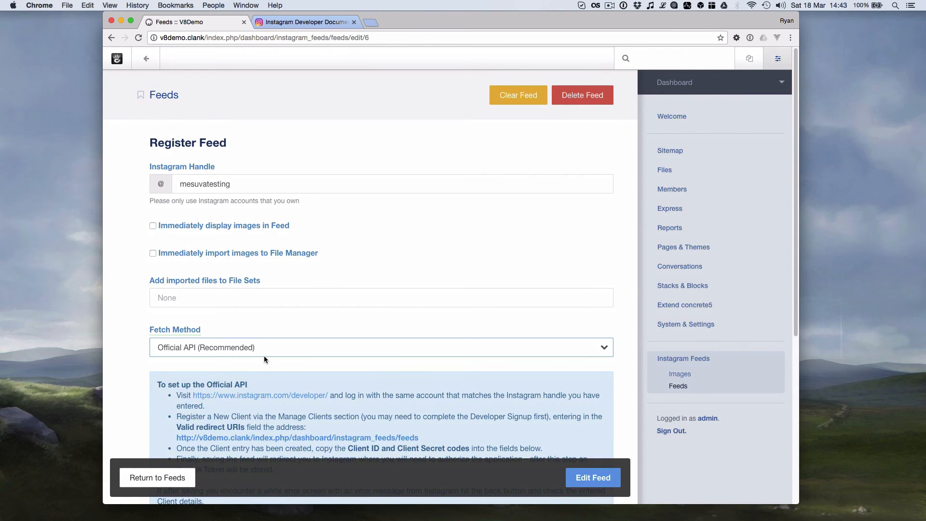
scroll(265, 355, down, 3)
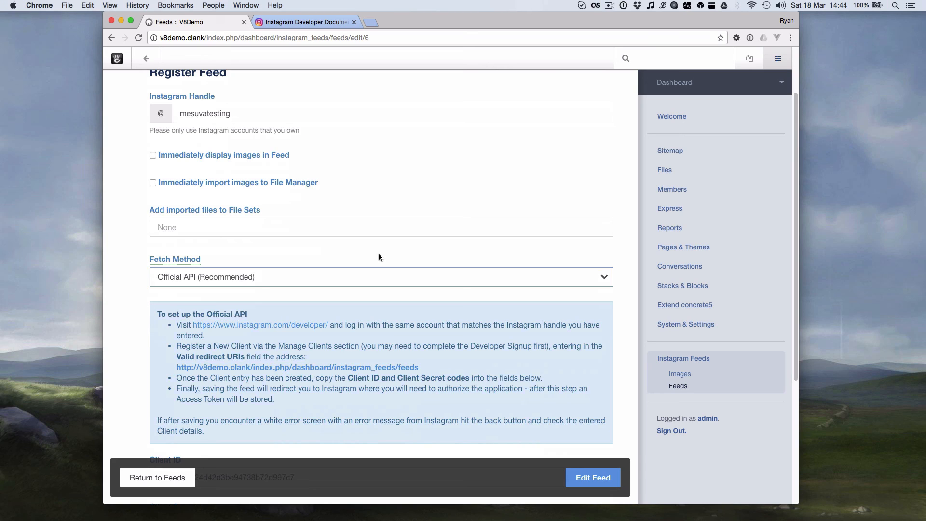
click(345, 274)
click(366, 256)
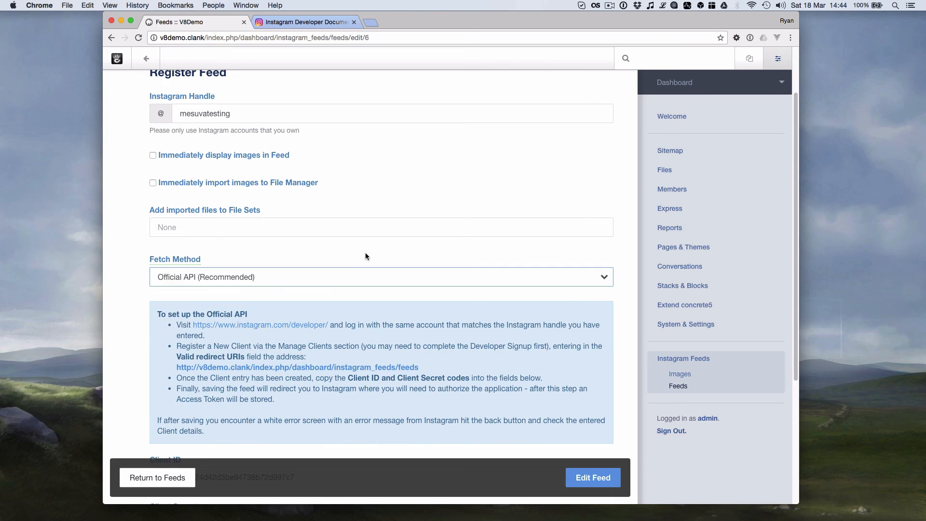